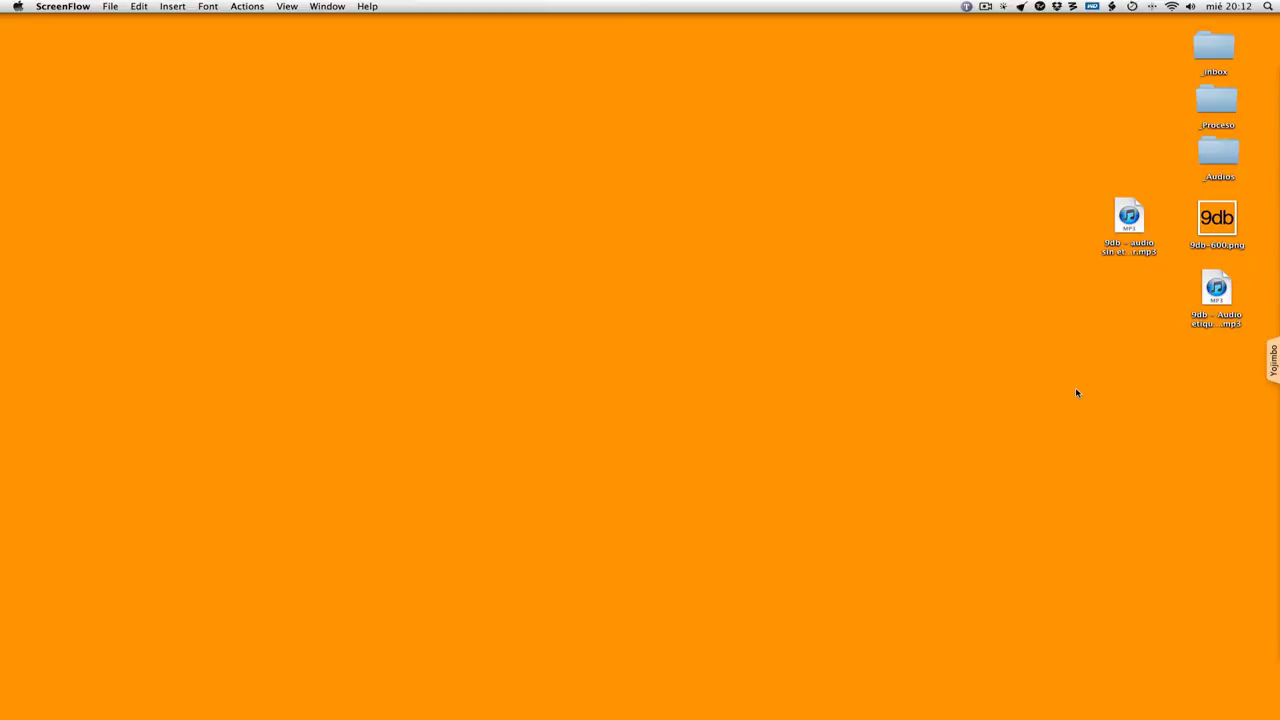
- Restore the iTunes window and examine the information tags of the podcast episode 9db #012 – Grabadoras
{"action": "mouse_move", "coordinate": [3, 570]}
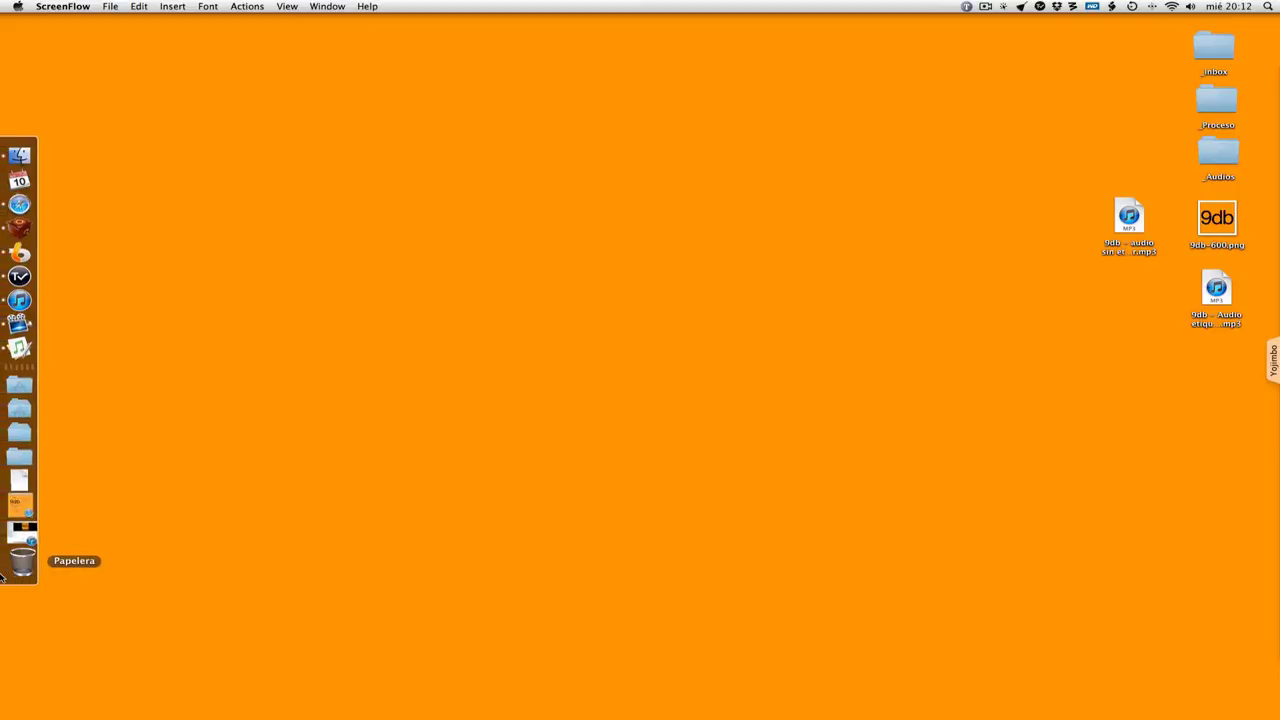
{"action": "left_click", "coordinate": [20, 546]}
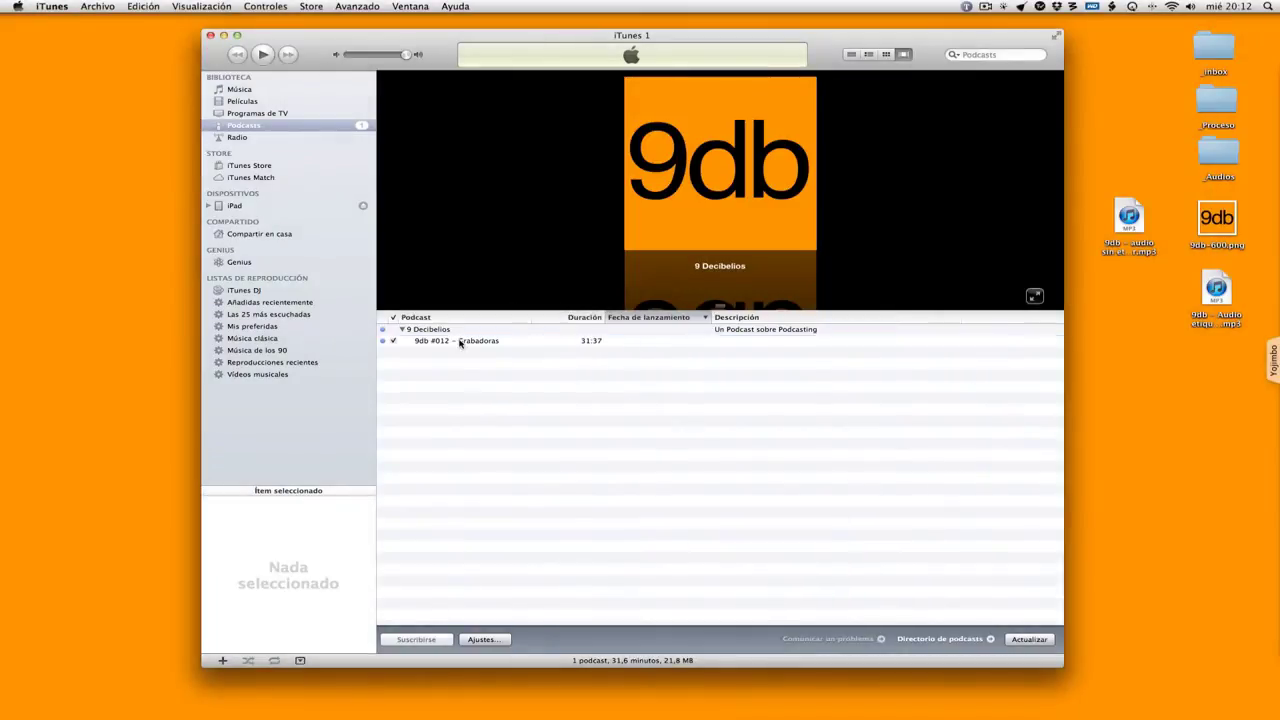
{"action": "left_click", "coordinate": [460, 341]}
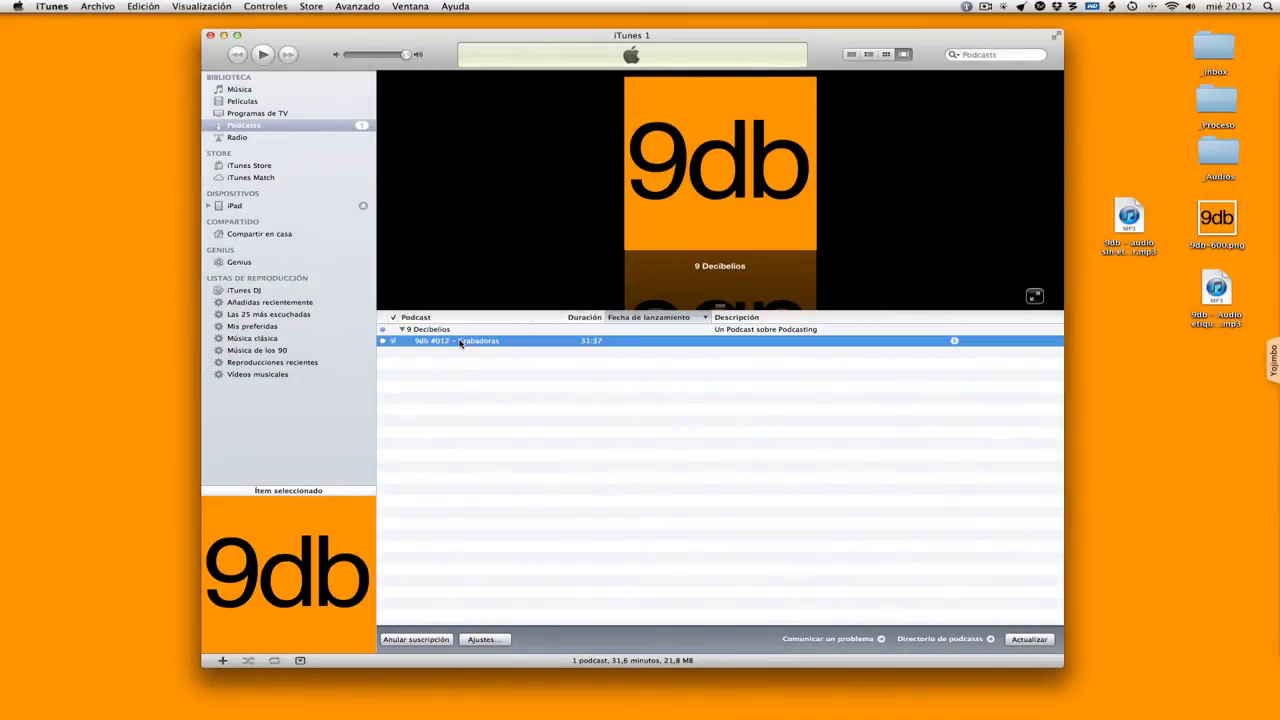
{"action": "key", "text": "super+i"}
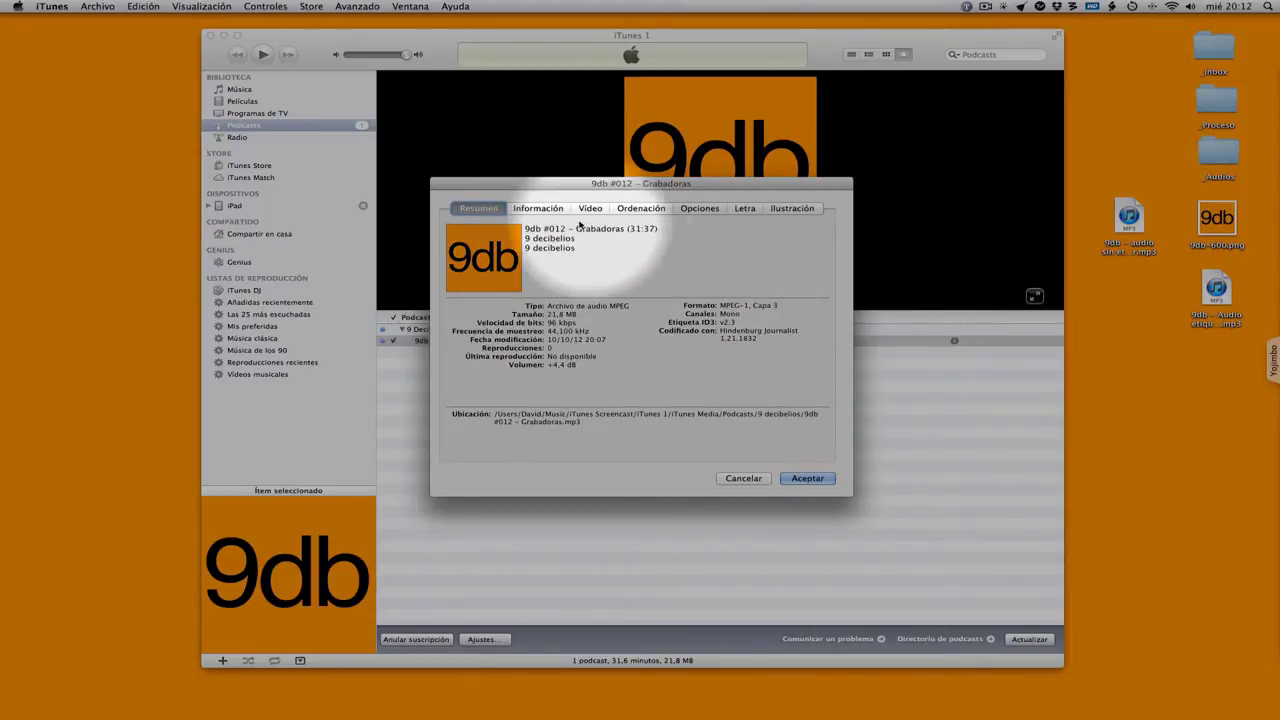
{"action": "left_click", "coordinate": [538, 208]}
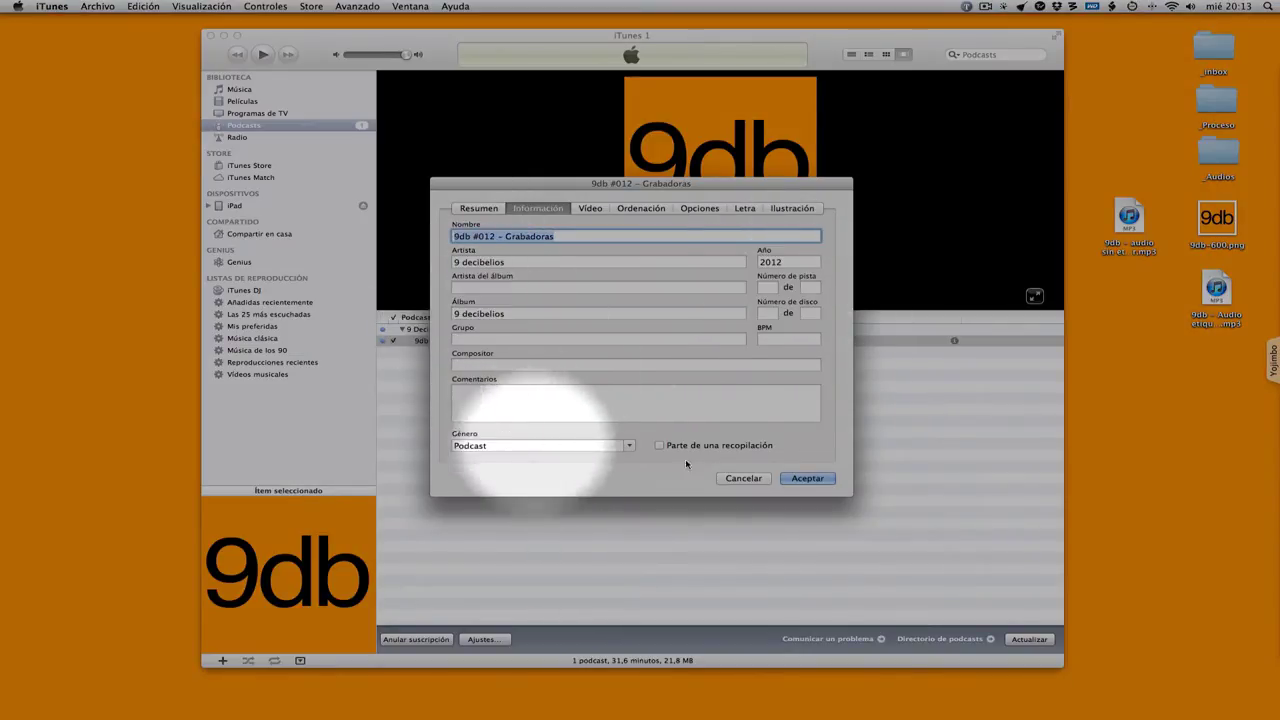
{"action": "left_click", "coordinate": [745, 478]}
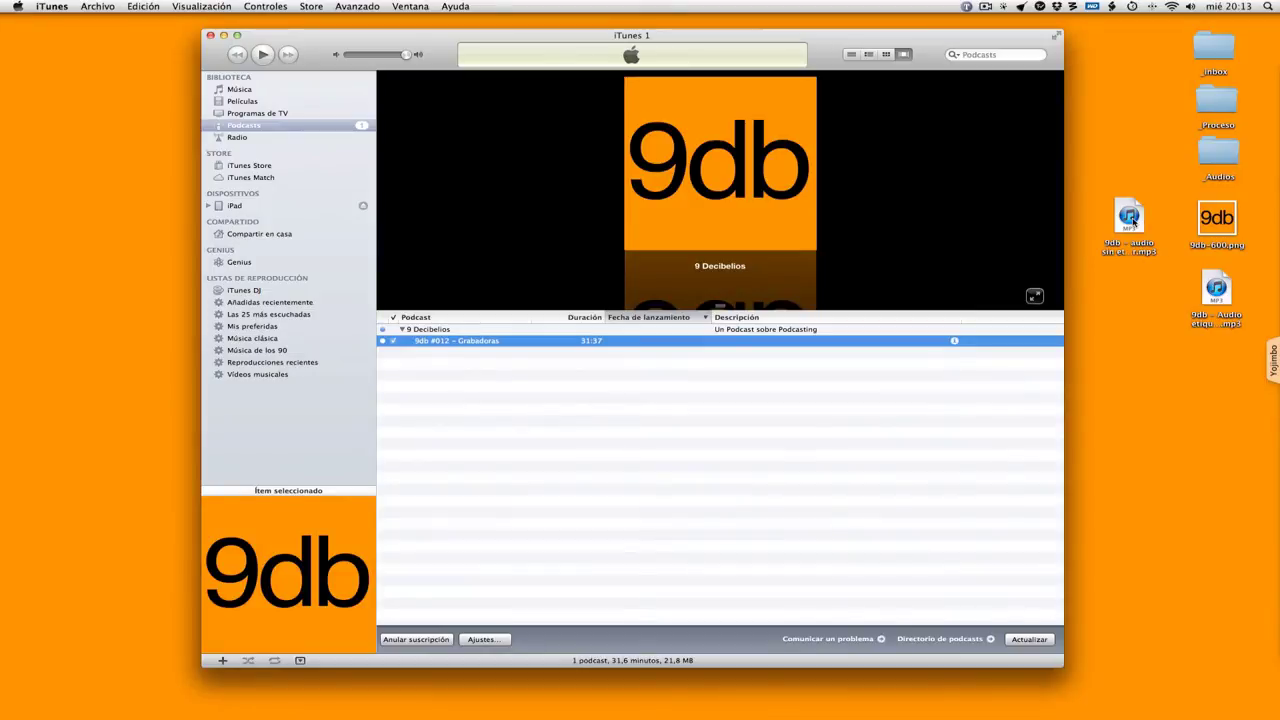
- Add the untagged 9db MP3 from the desktop to the iTunes library and show the music list
{"action": "left_click_drag", "start_coordinate": [1129, 215], "coordinate": [256, 109]}
{"action": "left_click", "coordinate": [258, 101]}
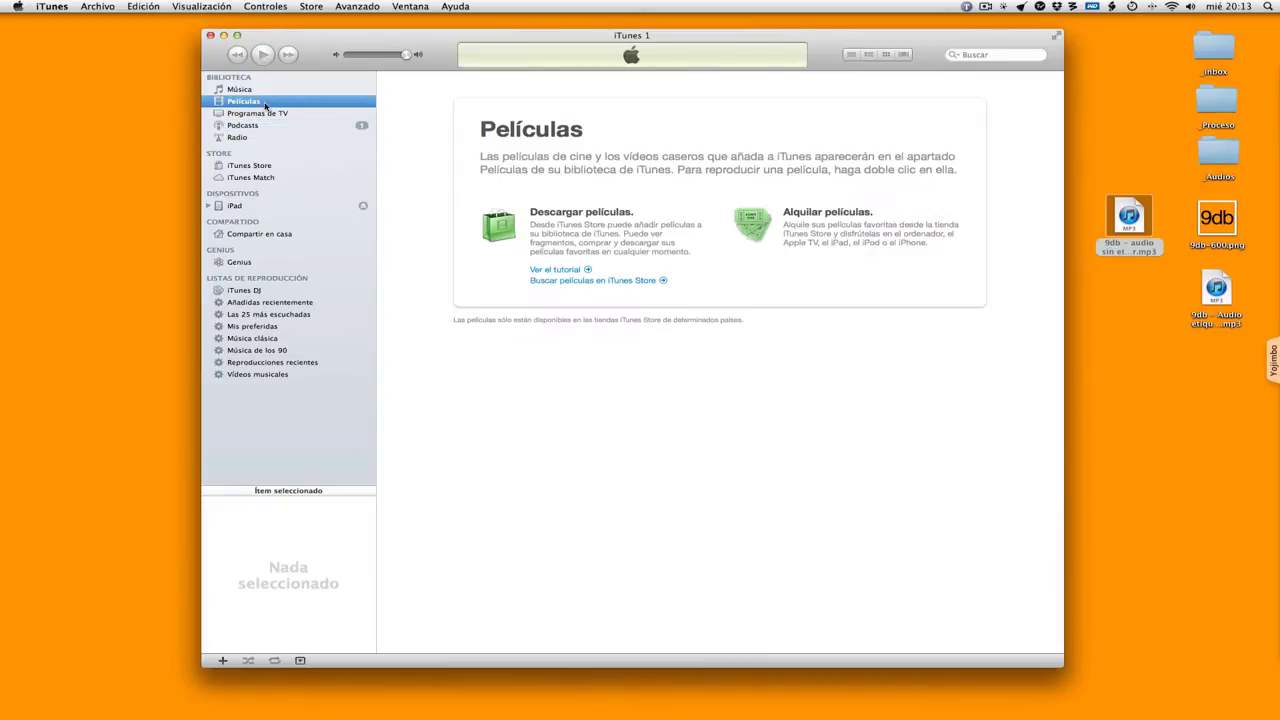
{"action": "left_click", "coordinate": [240, 90]}
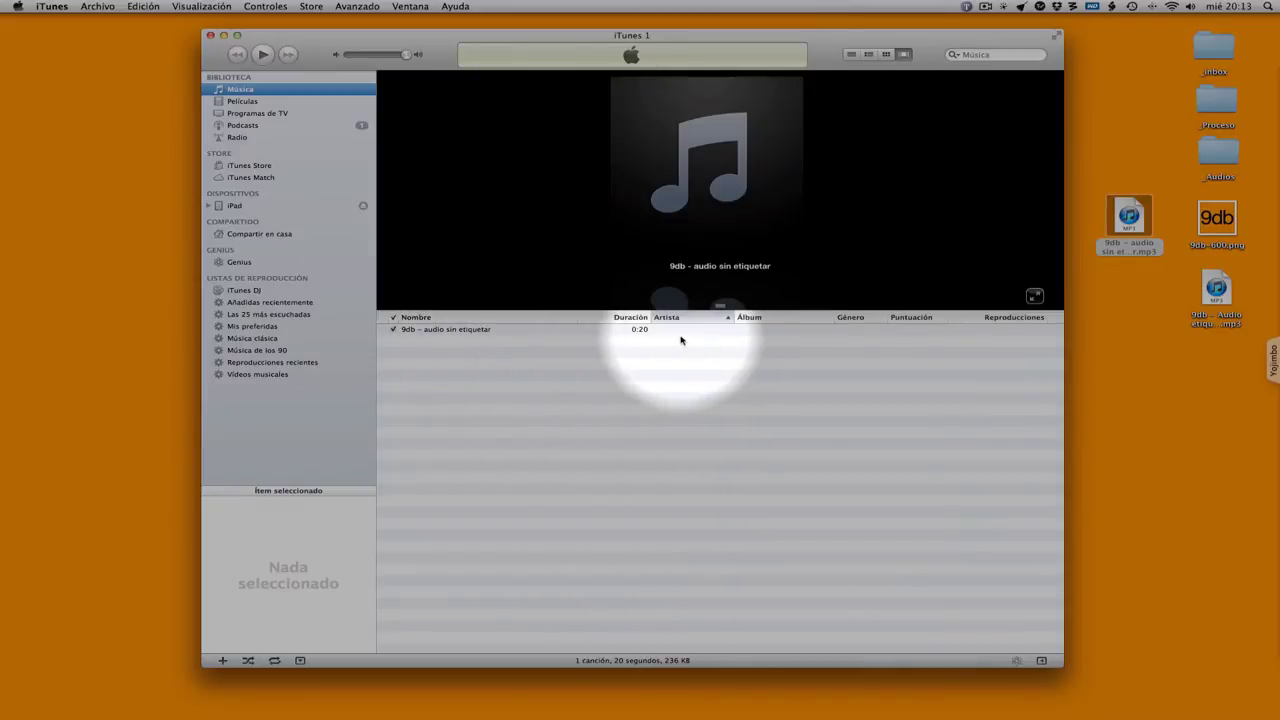
- Examine the information tags of the track 9db – audio sin etiquetar and return to the podcast list
{"action": "left_click", "coordinate": [457, 333]}
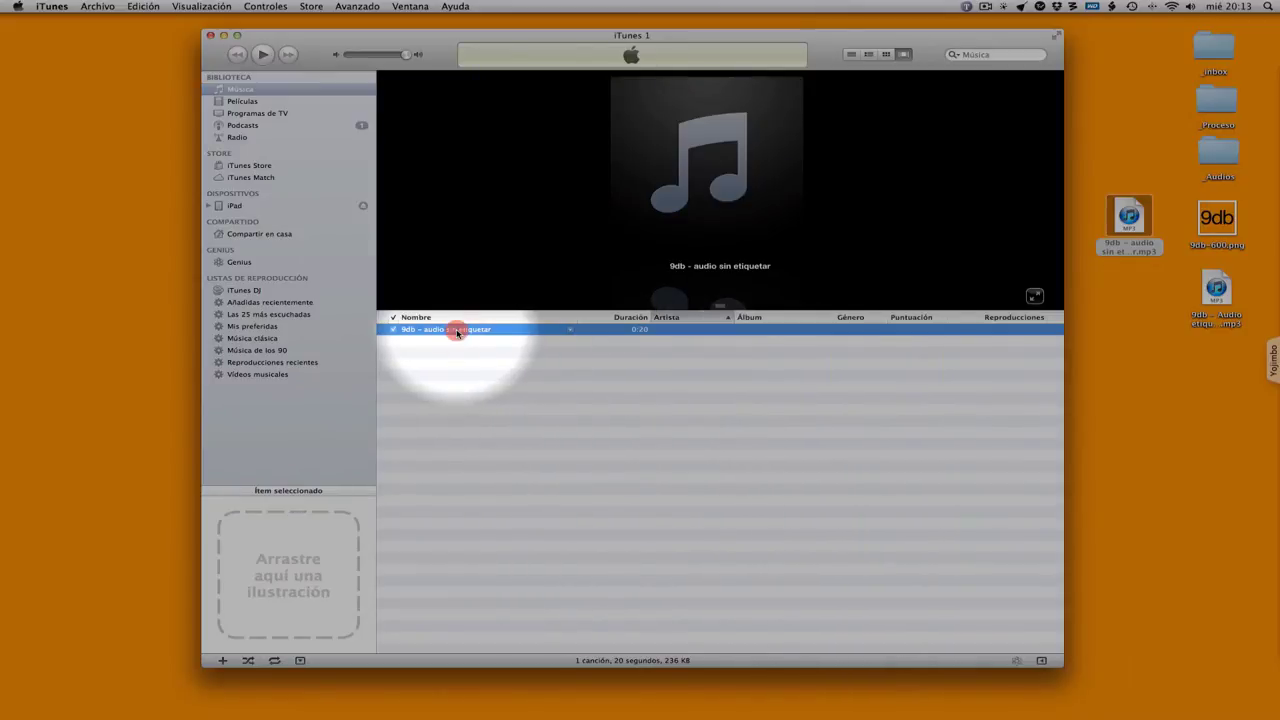
{"action": "key", "text": "super+i"}
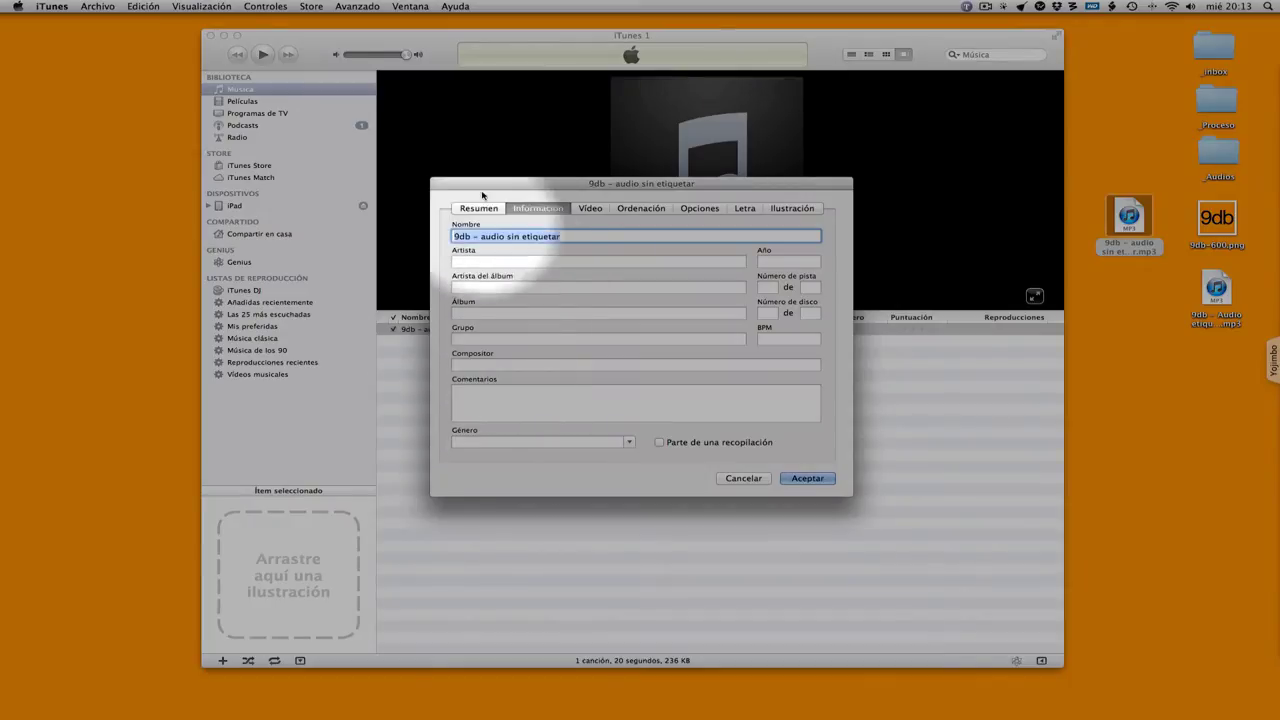
{"action": "left_click", "coordinate": [745, 478]}
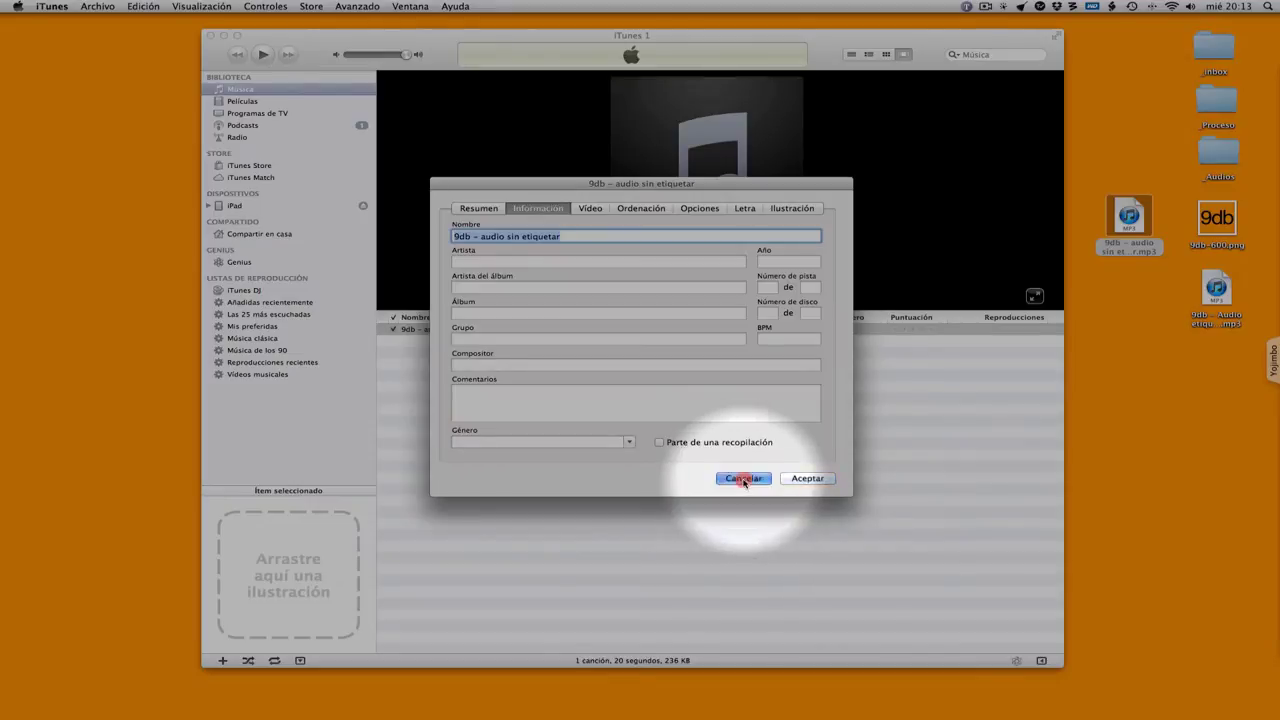
{"action": "left_click", "coordinate": [250, 126]}
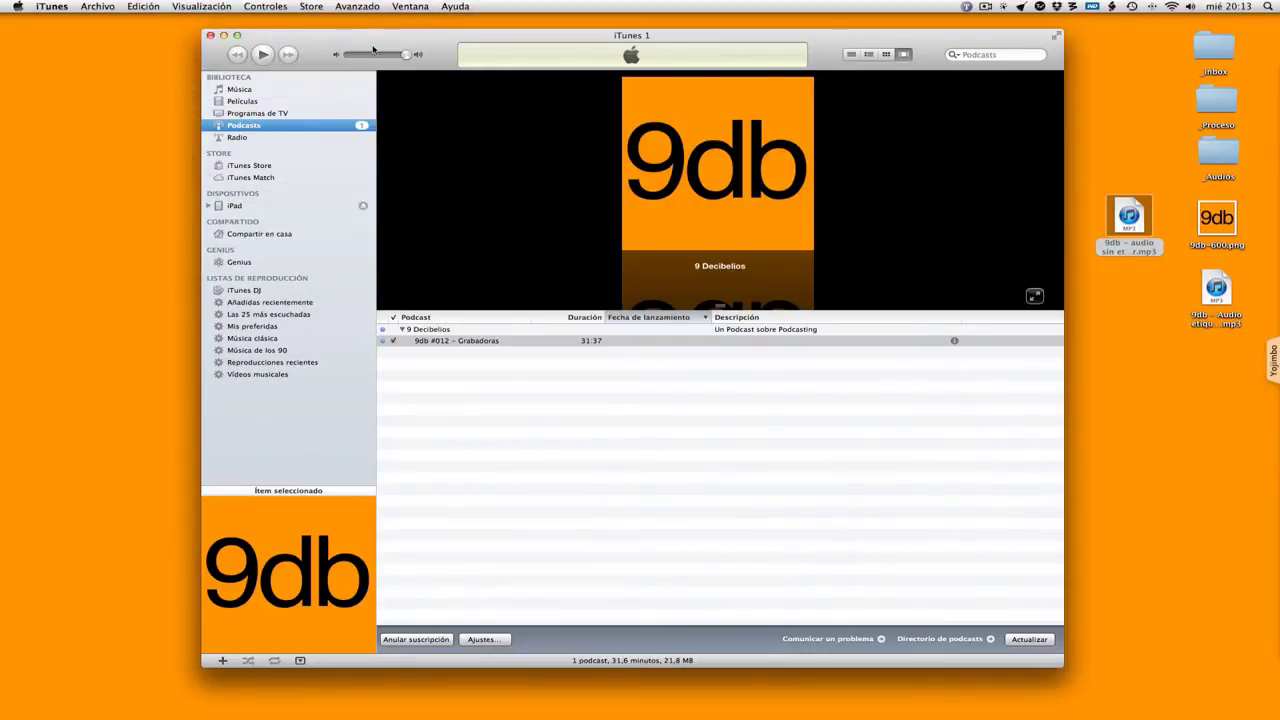
- Minimize iTunes and open the desktop file 9db – Audio etiquetado.mp3 in ID3 Editor
{"action": "left_click", "coordinate": [224, 36]}
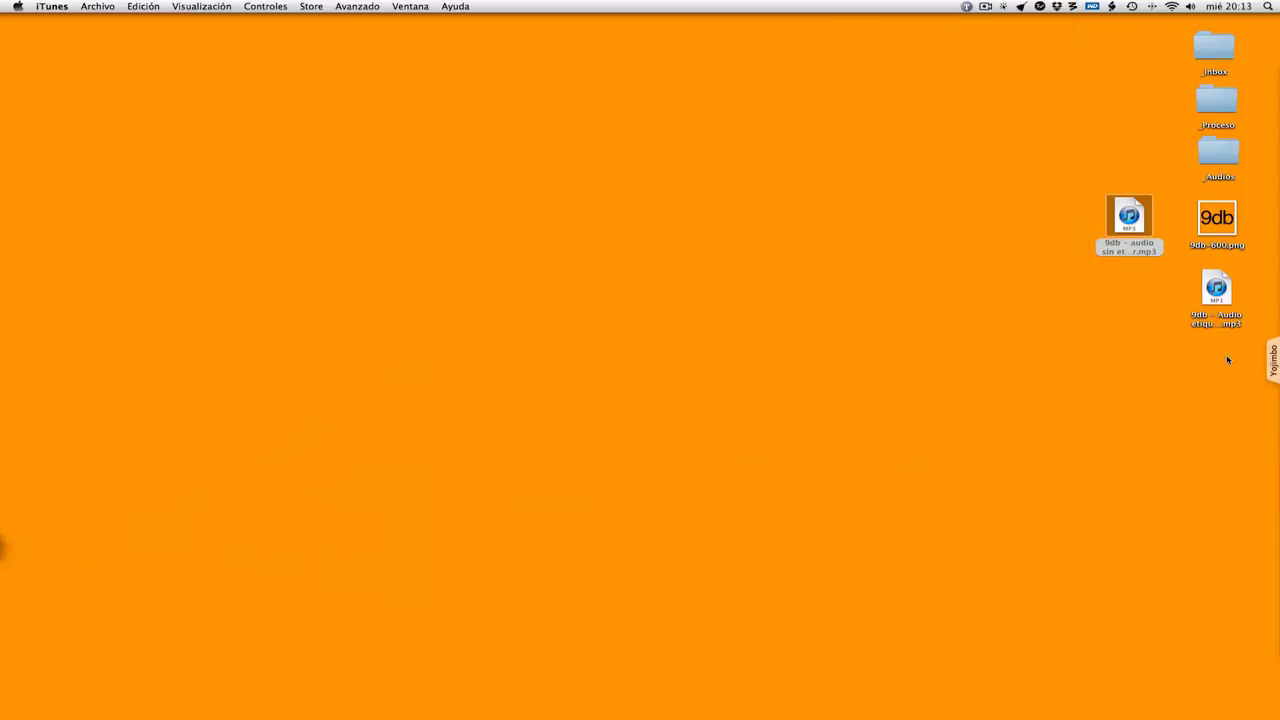
{"action": "left_click", "coordinate": [1211, 293]}
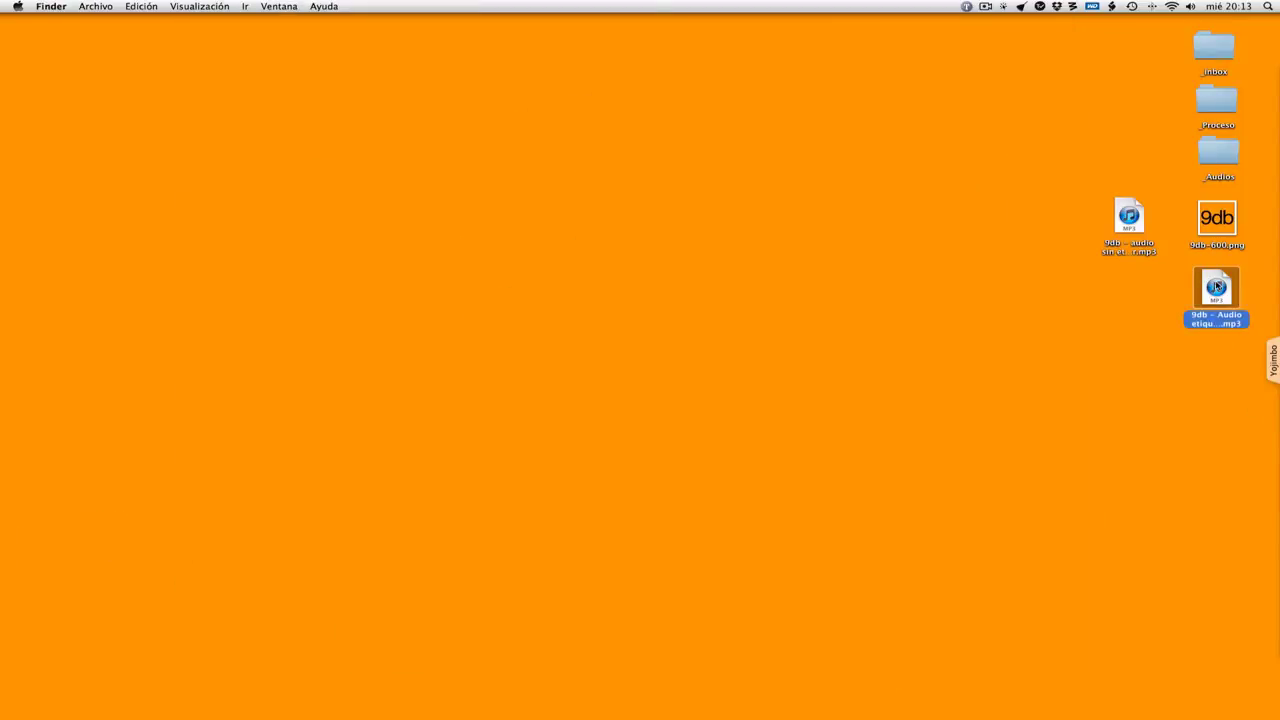
{"action": "left_click_drag", "start_coordinate": [3, 330], "coordinate": [17, 364]}
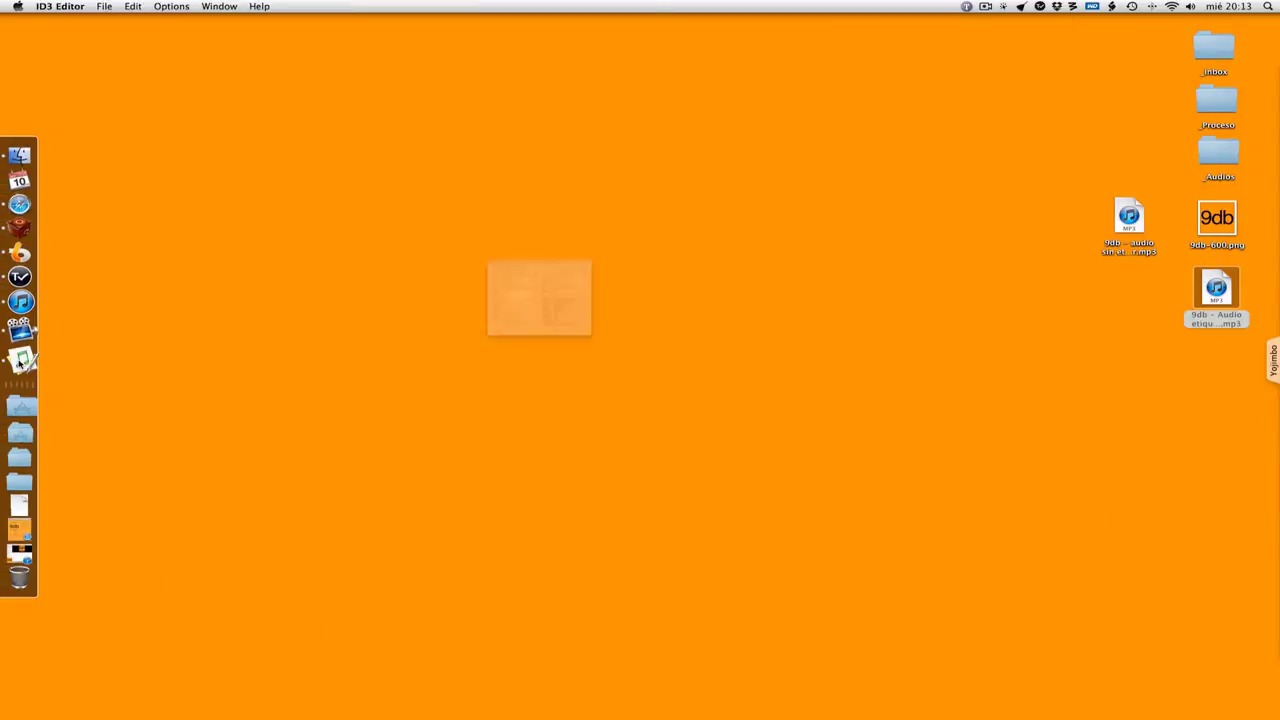
{"action": "left_click_drag", "start_coordinate": [517, 150], "coordinate": [584, 158]}
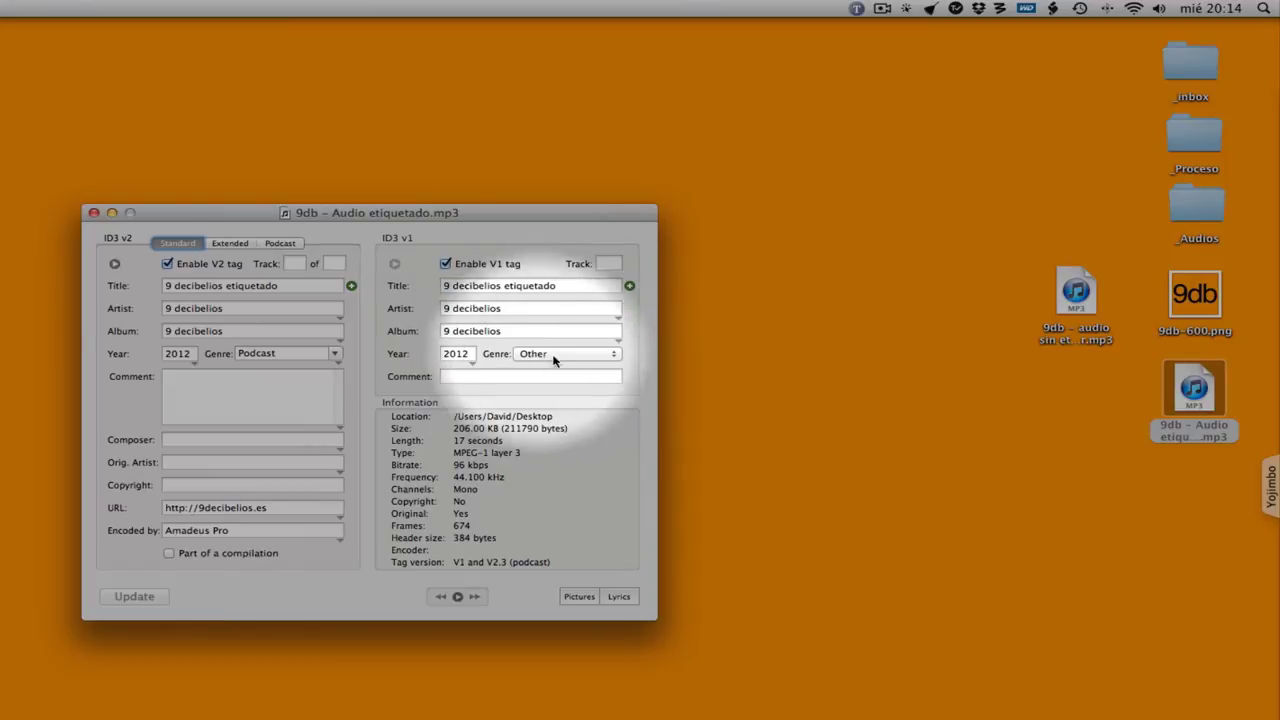
- Look at the lyrics area and add 9db-600.png from the desktop as the MP3's cover picture
{"action": "left_click", "coordinate": [620, 597]}
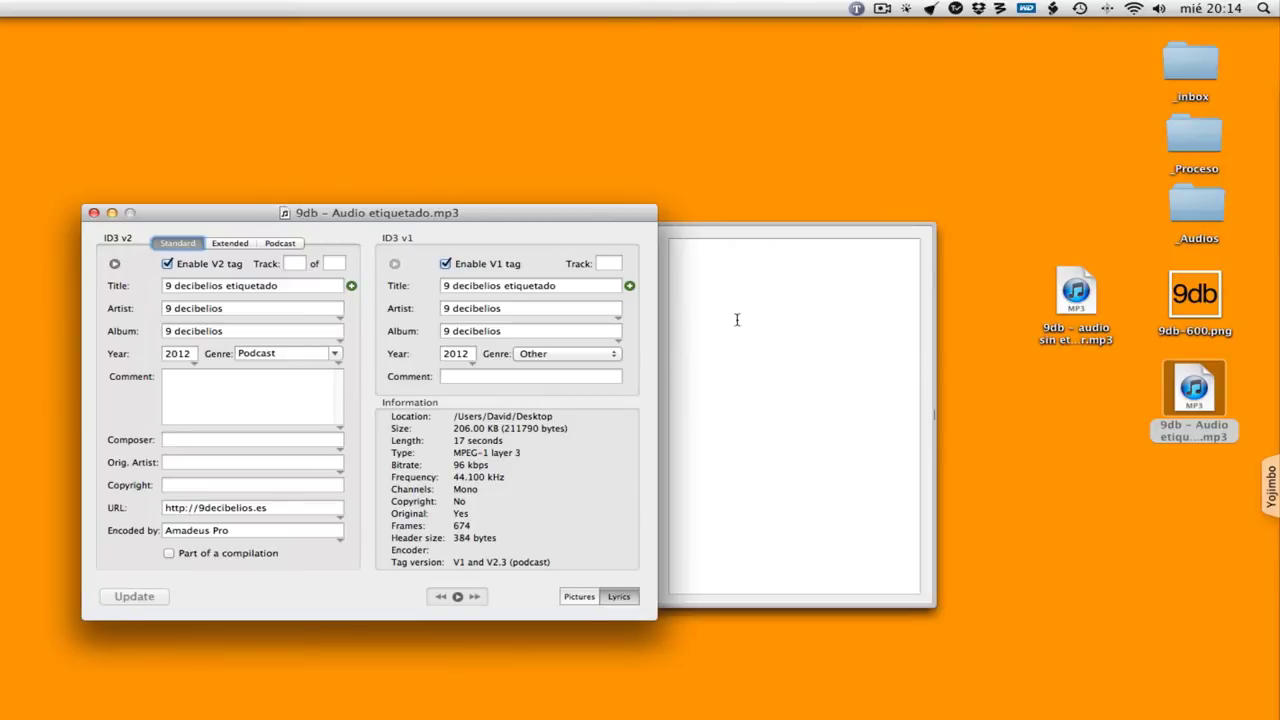
{"action": "left_click", "coordinate": [580, 598]}
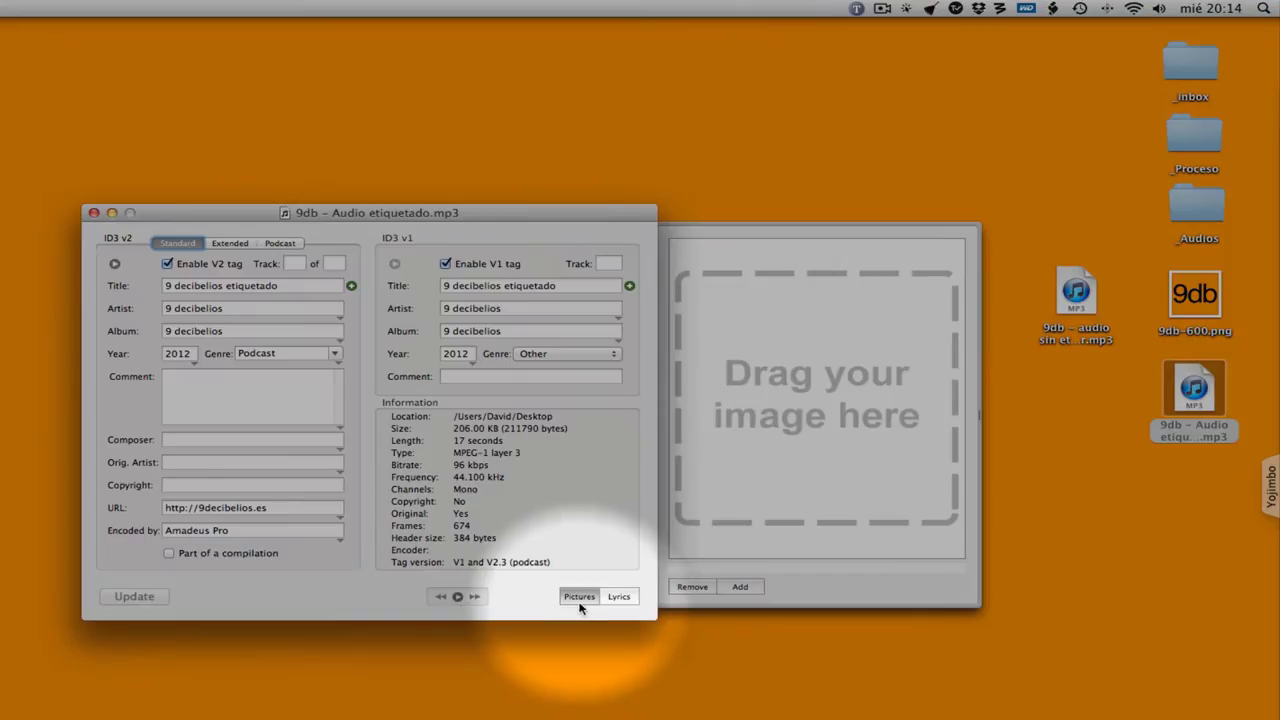
{"action": "left_click", "coordinate": [580, 597]}
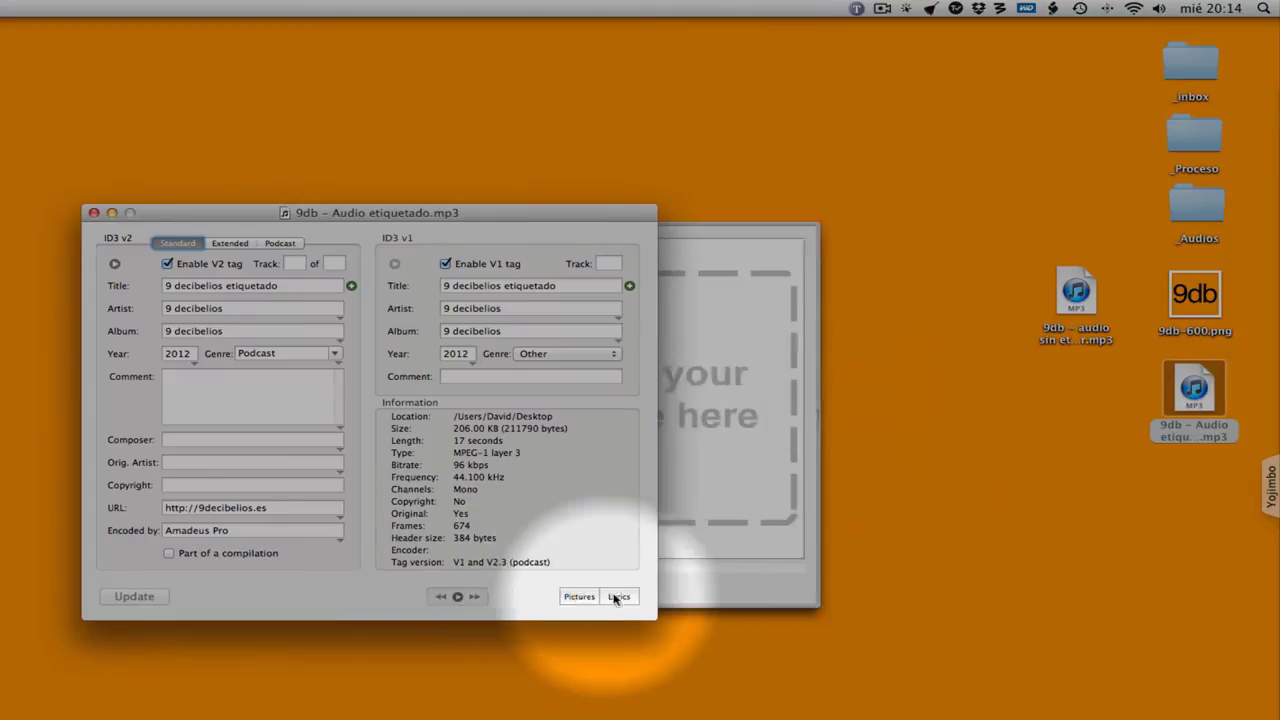
{"action": "left_click", "coordinate": [580, 597]}
{"action": "left_click_drag", "start_coordinate": [1195, 295], "coordinate": [800, 380]}
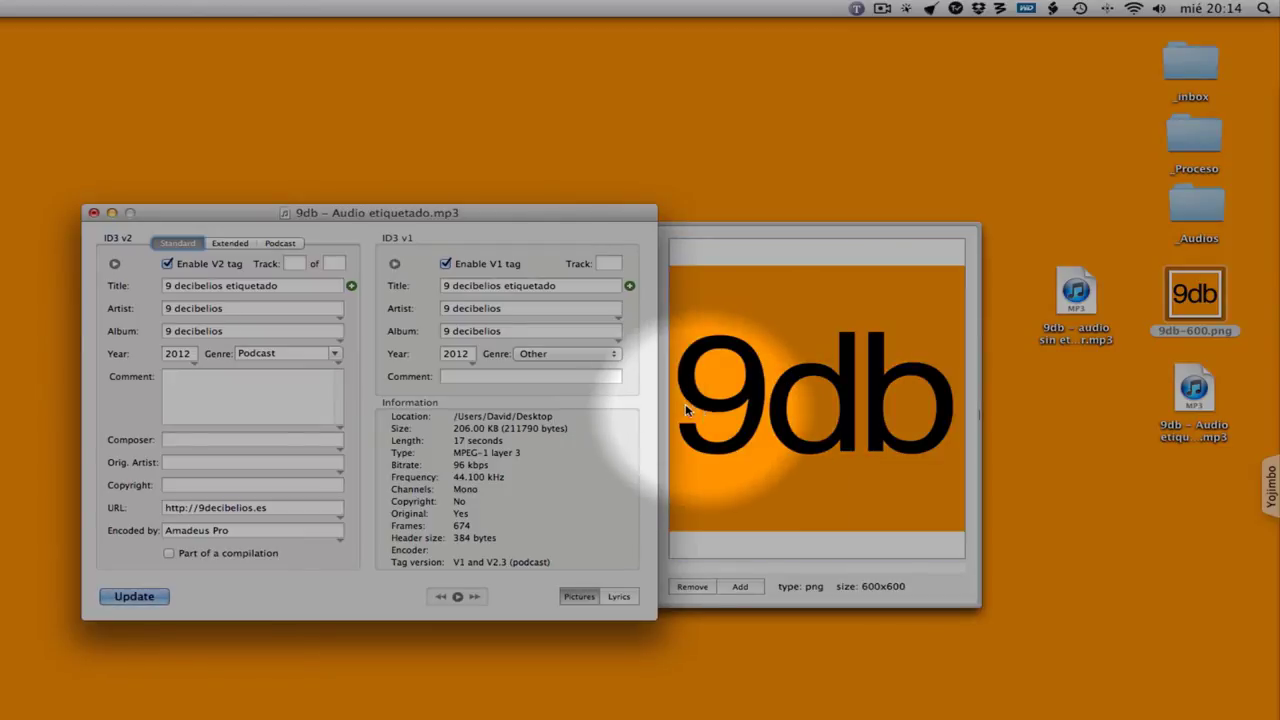
- Show the podcast tag fields and locate the podcast identifier in its iTunes page address, reached from 9decibelios.es in Safari
{"action": "left_click", "coordinate": [280, 244]}
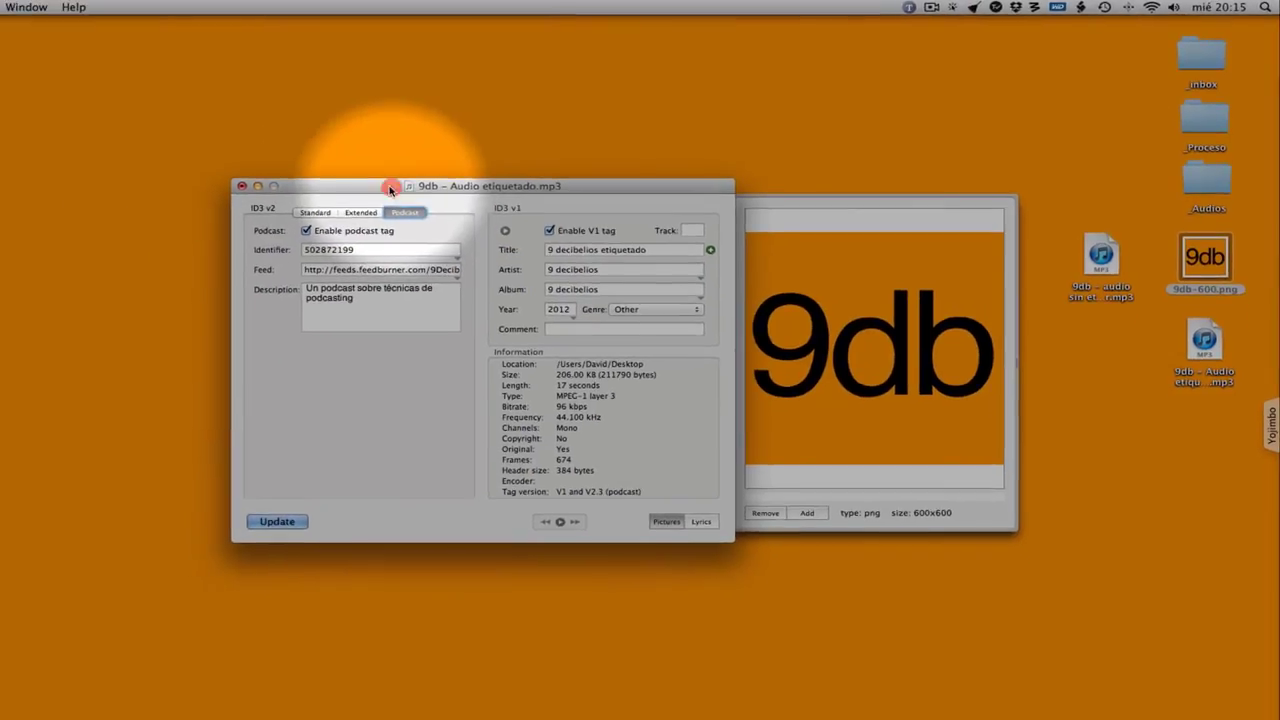
{"action": "left_click_drag", "start_coordinate": [254, 212], "coordinate": [29, 125]}
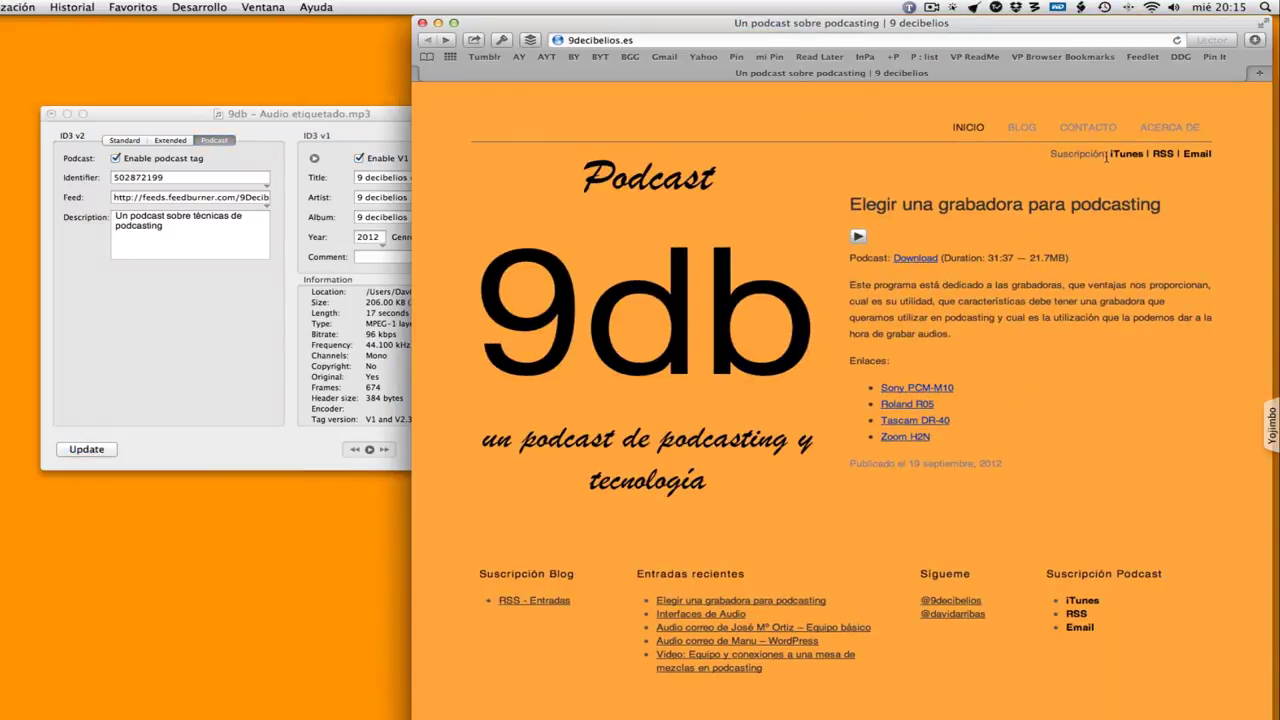
{"action": "left_click", "coordinate": [1126, 154]}
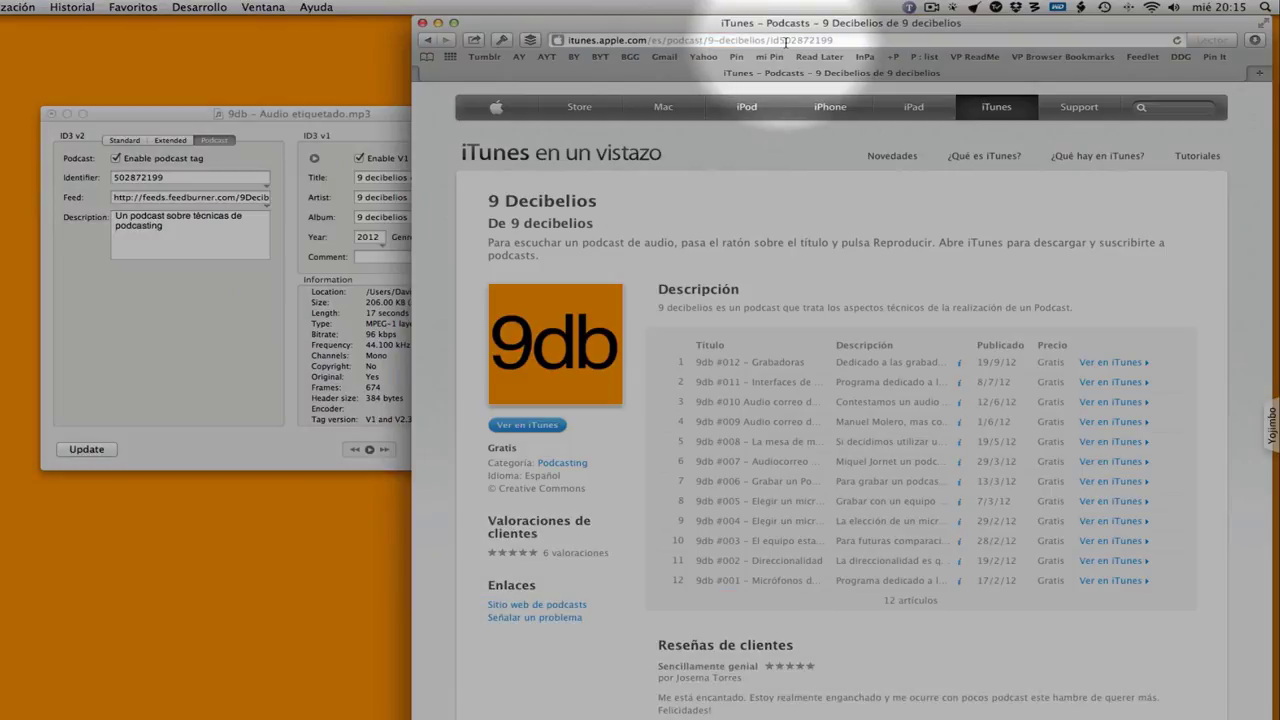
{"action": "left_click_drag", "start_coordinate": [833, 40], "coordinate": [779, 40]}
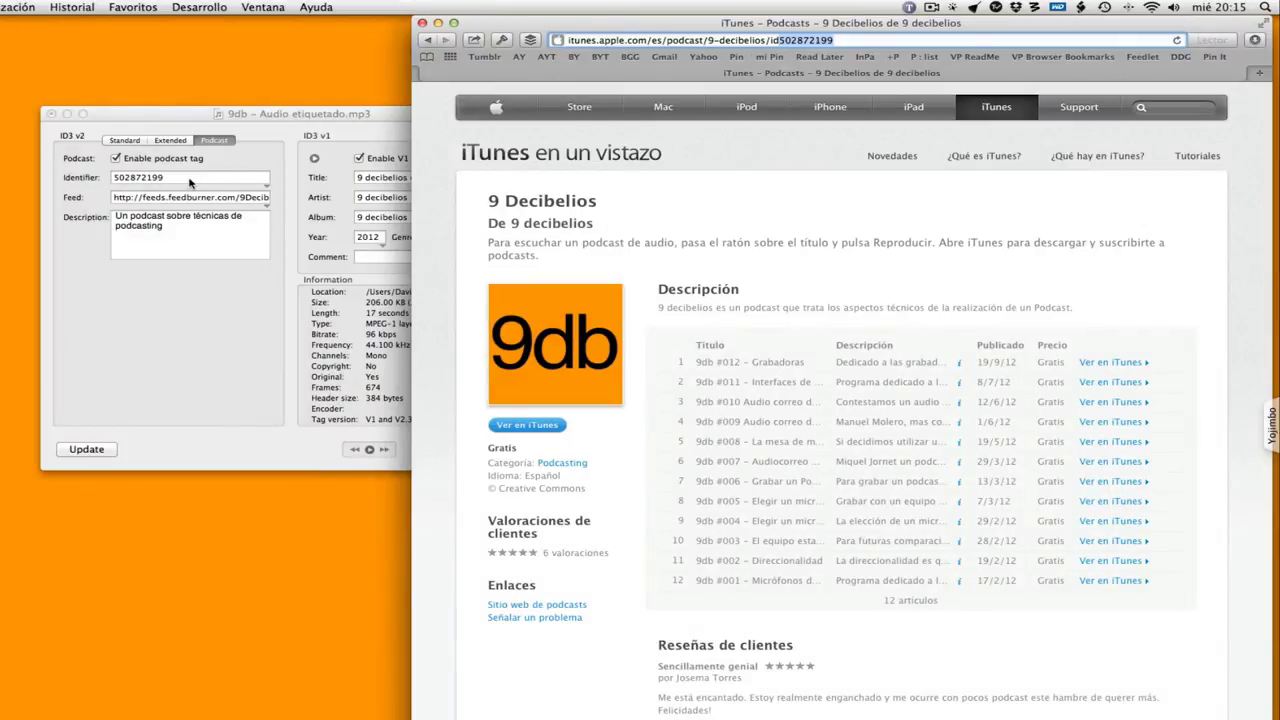
{"action": "left_click", "coordinate": [426, 40]}
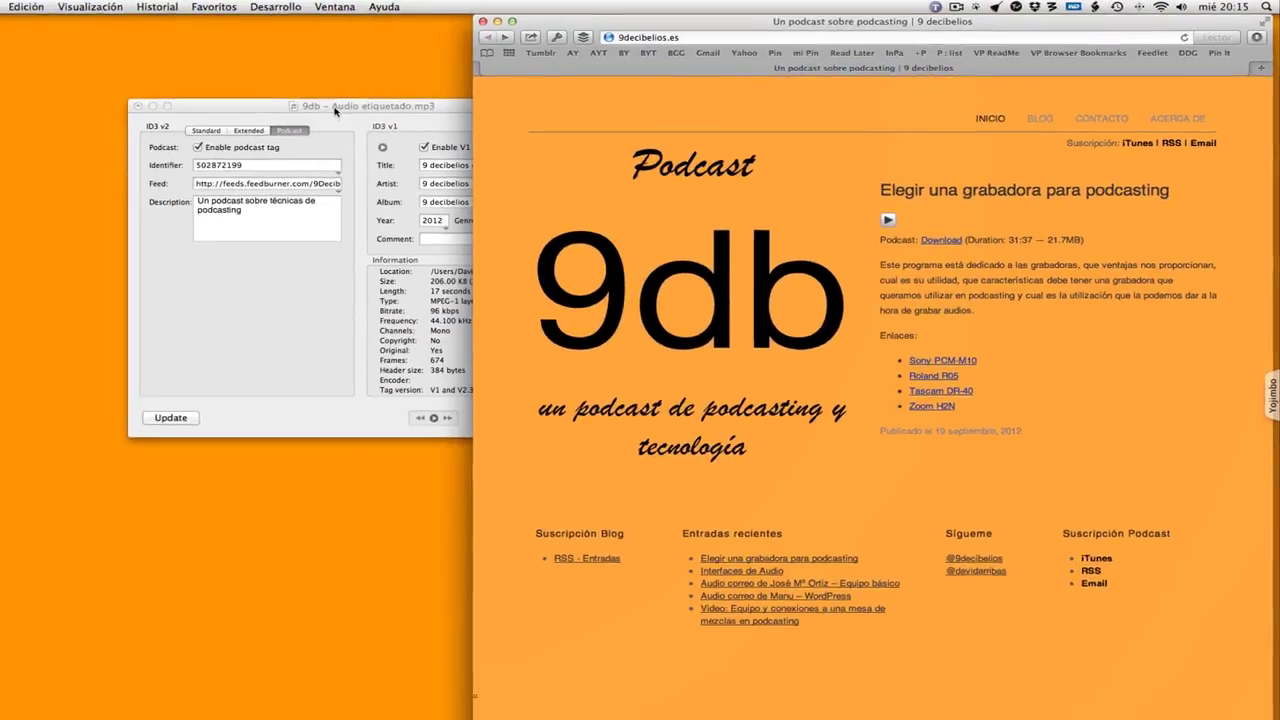
- Return to ID3 Editor, minimize the browser window and save the updated tags to the MP3
{"action": "left_click", "coordinate": [270, 152]}
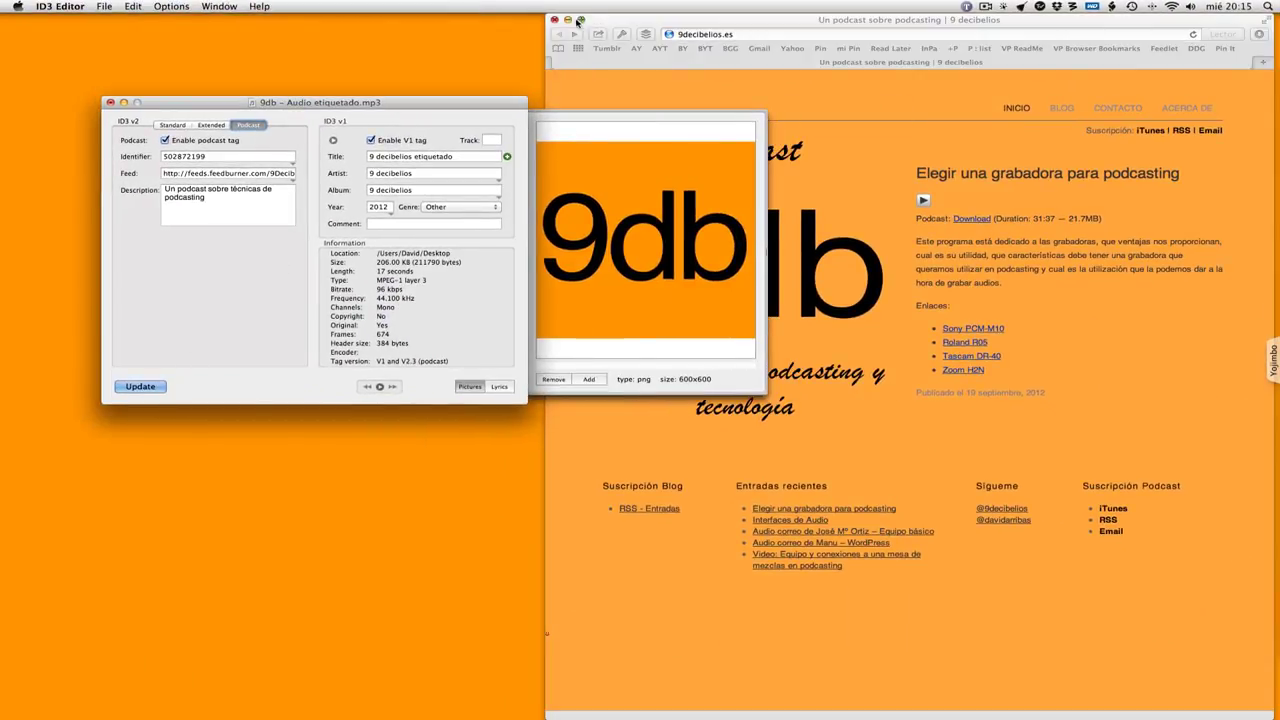
{"action": "left_click", "coordinate": [567, 20]}
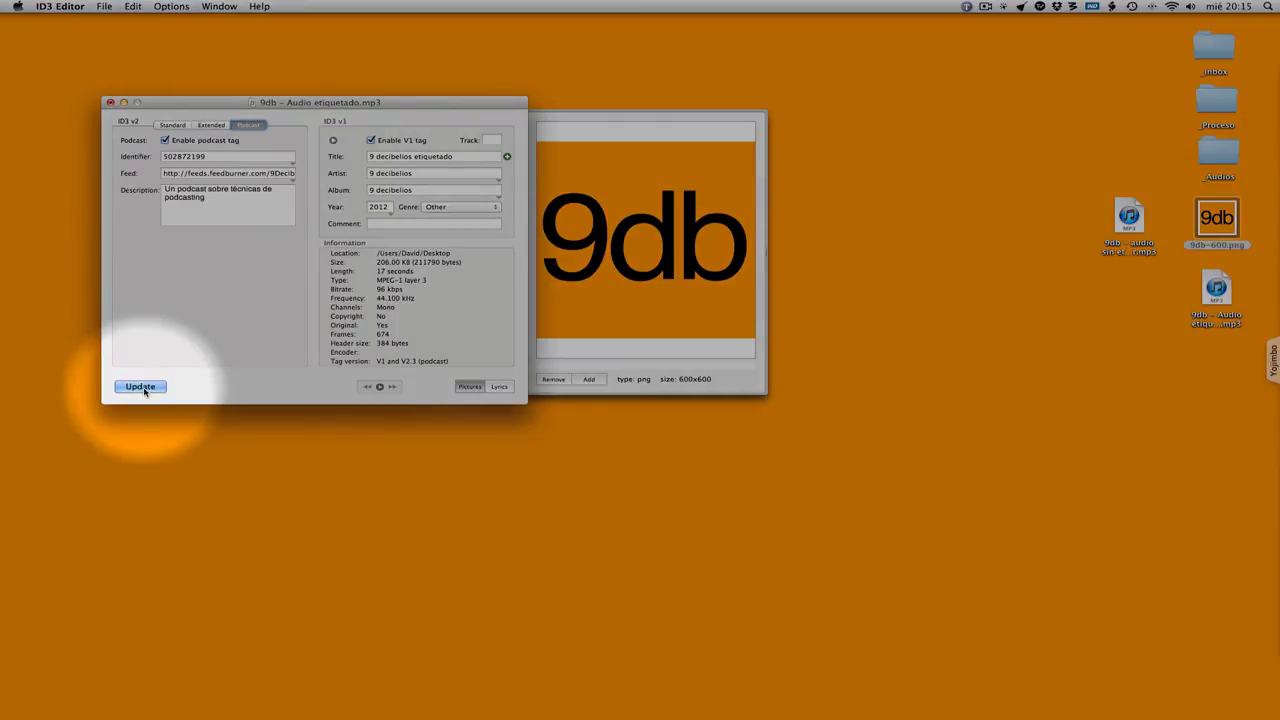
{"action": "left_click", "coordinate": [141, 387]}
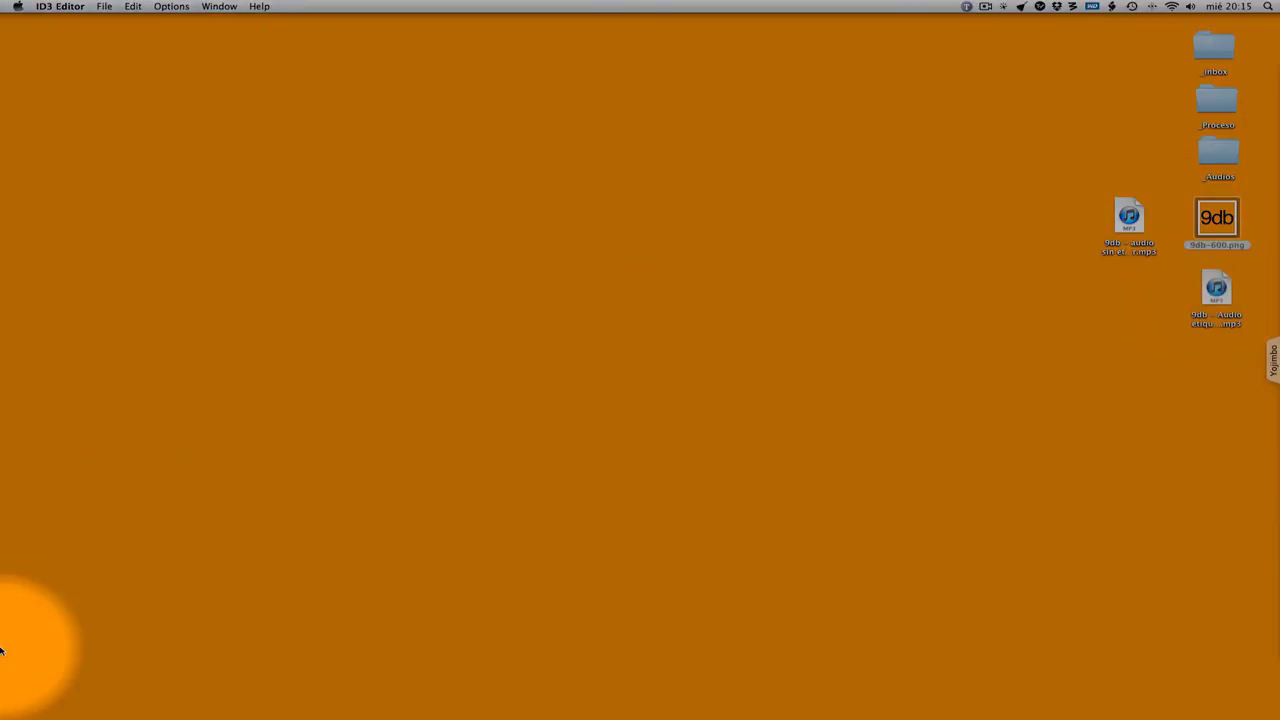
{"action": "mouse_move", "coordinate": [3, 645]}
{"action": "left_click", "coordinate": [12, 522]}
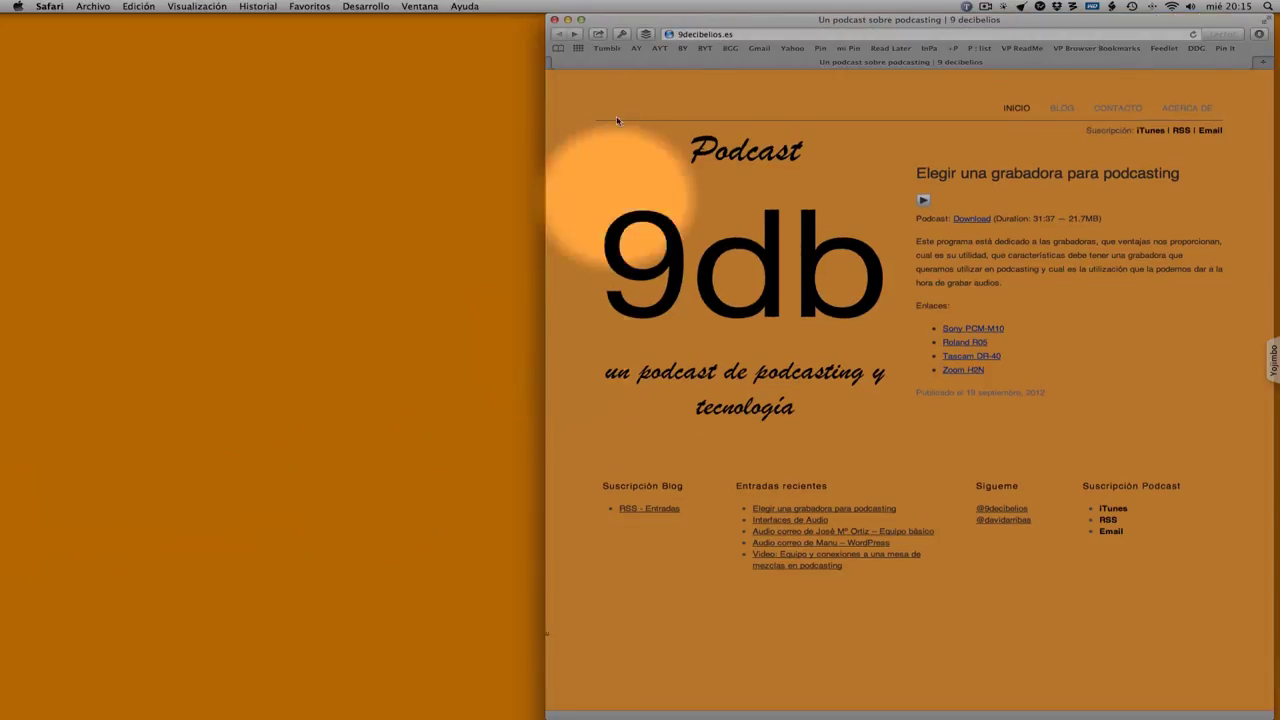
{"action": "left_click", "coordinate": [567, 31]}
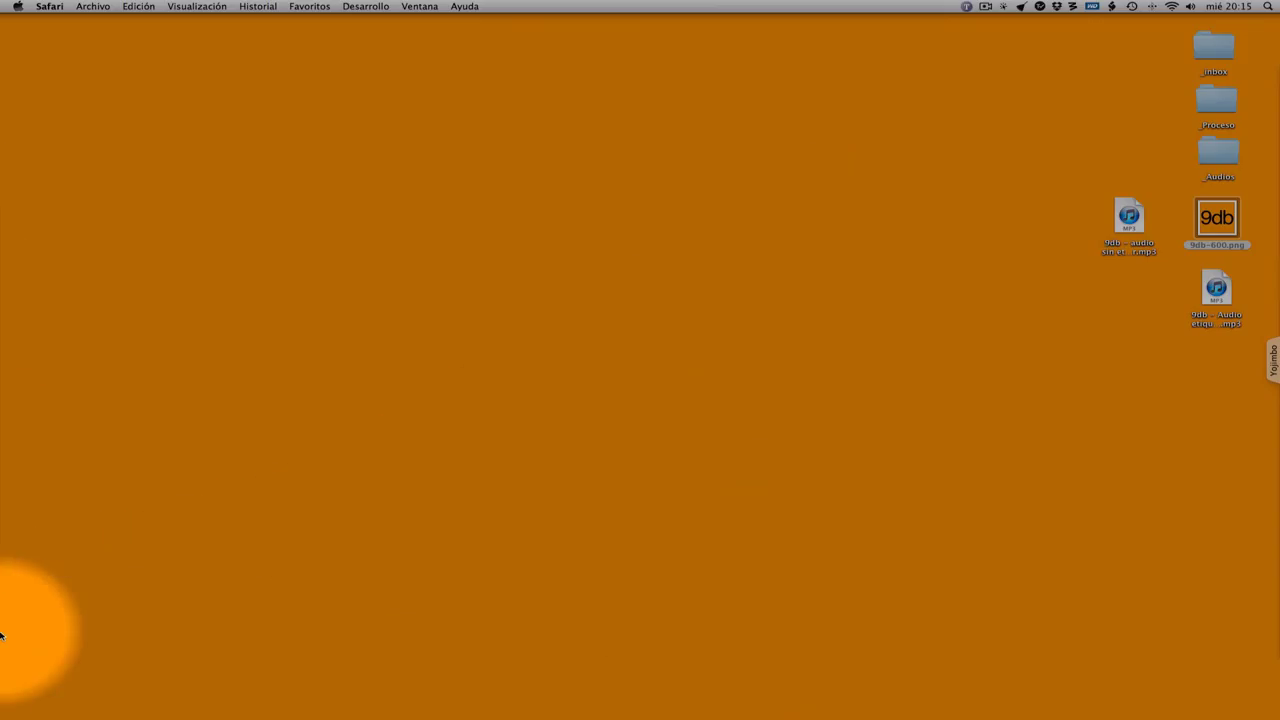
- Restore the iTunes window and add the tagged 9db MP3 from the desktop to the podcast list
{"action": "mouse_move", "coordinate": [2, 634]}
{"action": "left_click", "coordinate": [22, 517]}
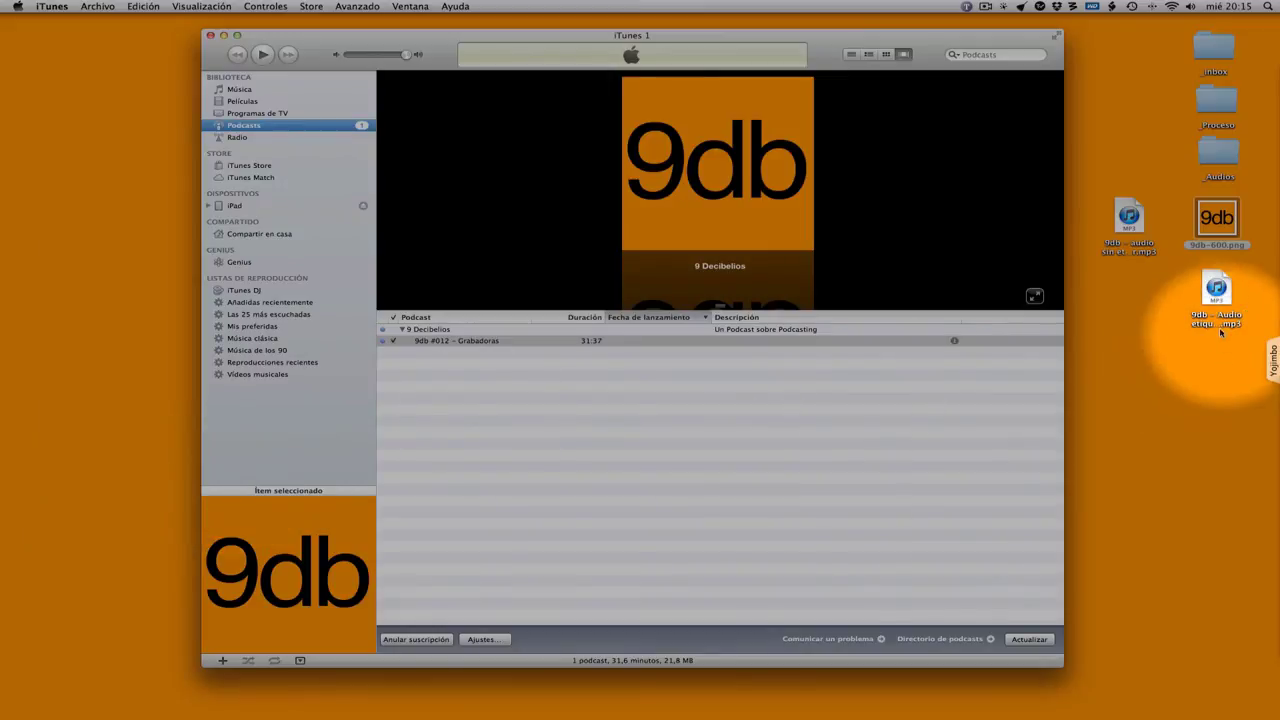
{"action": "left_click_drag", "start_coordinate": [1216, 290], "coordinate": [663, 376]}
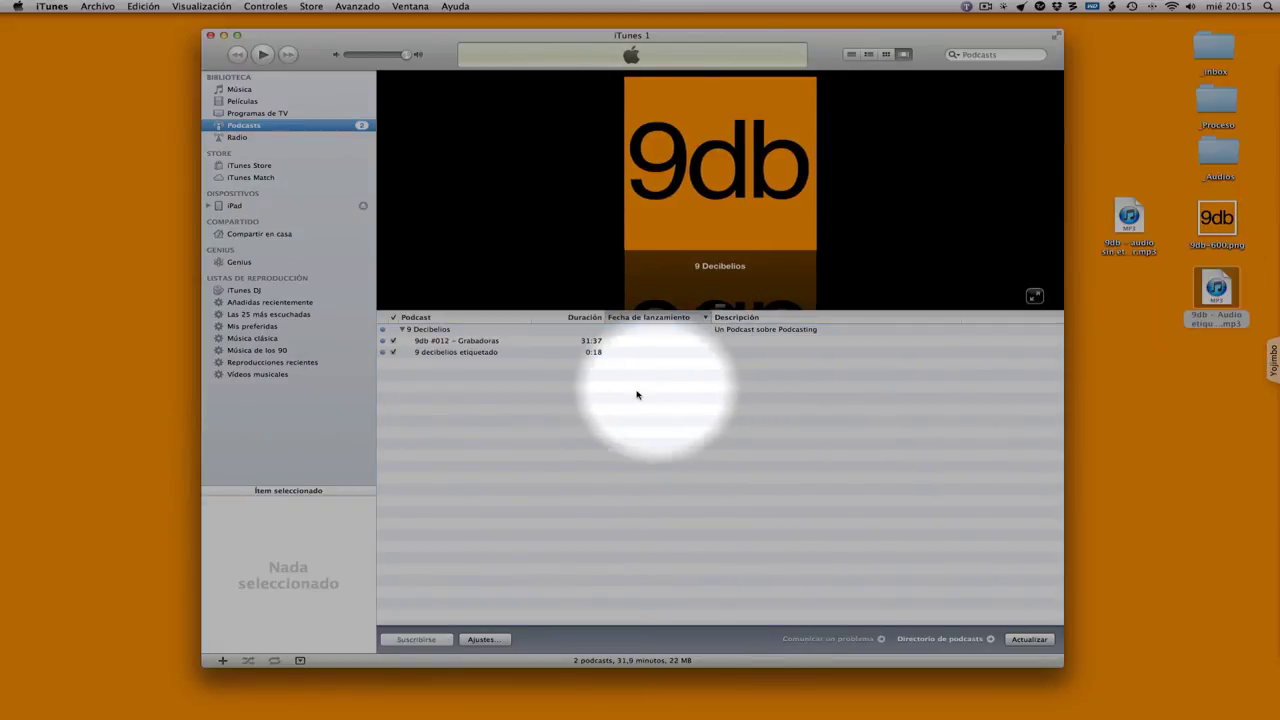
- Examine the information tags of the imported episode 9 decibelios etiquetado and close its info dialog
{"action": "left_click", "coordinate": [465, 352]}
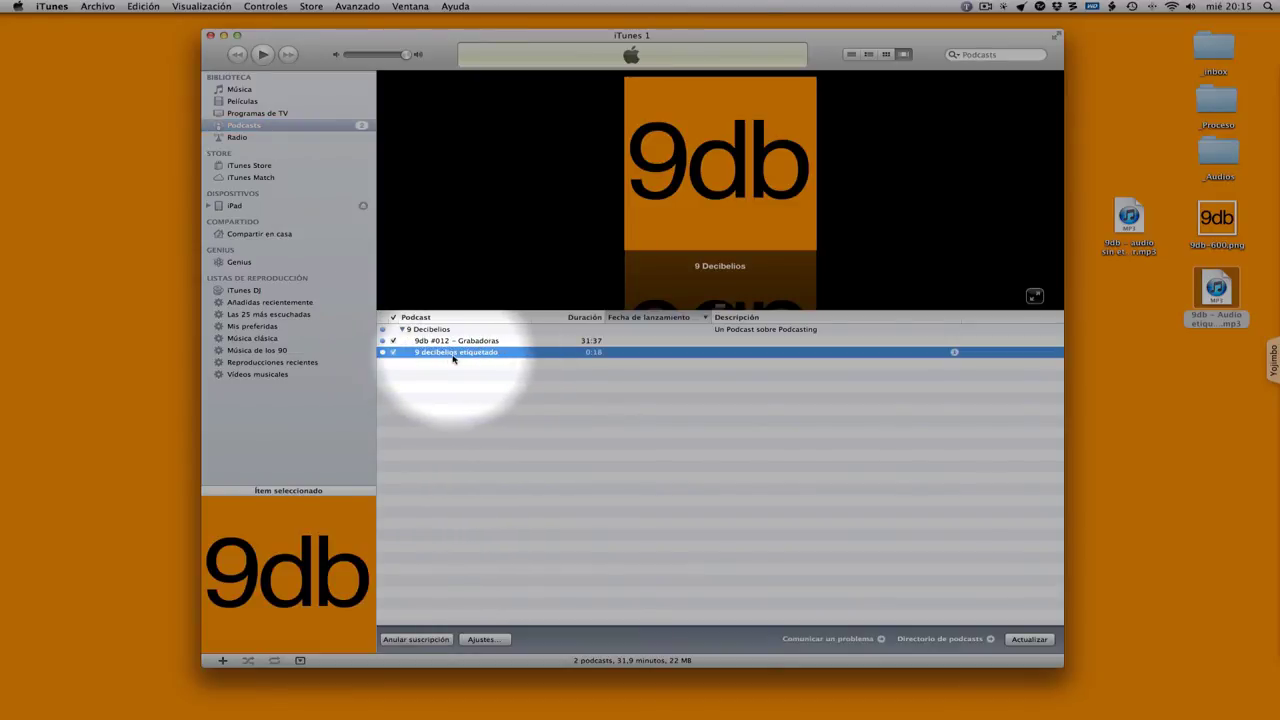
{"action": "key", "text": "super+i"}
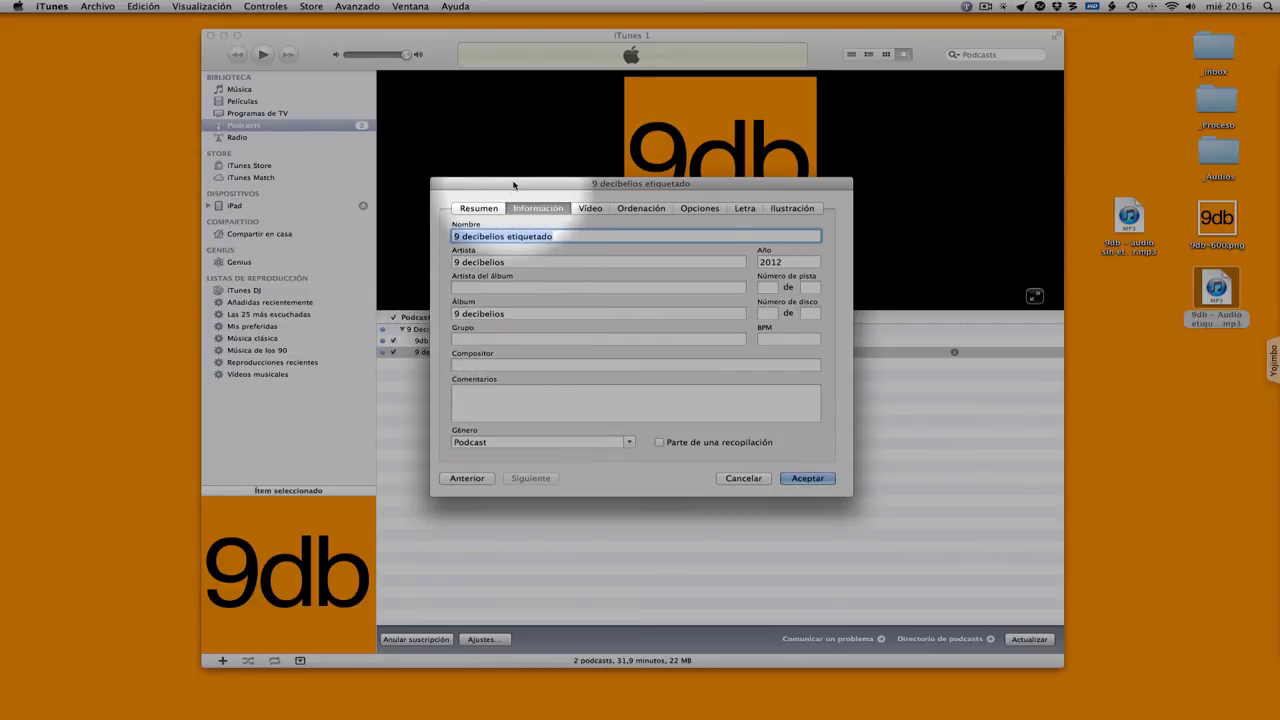
{"action": "left_click_drag", "start_coordinate": [515, 184], "coordinate": [665, 215]}
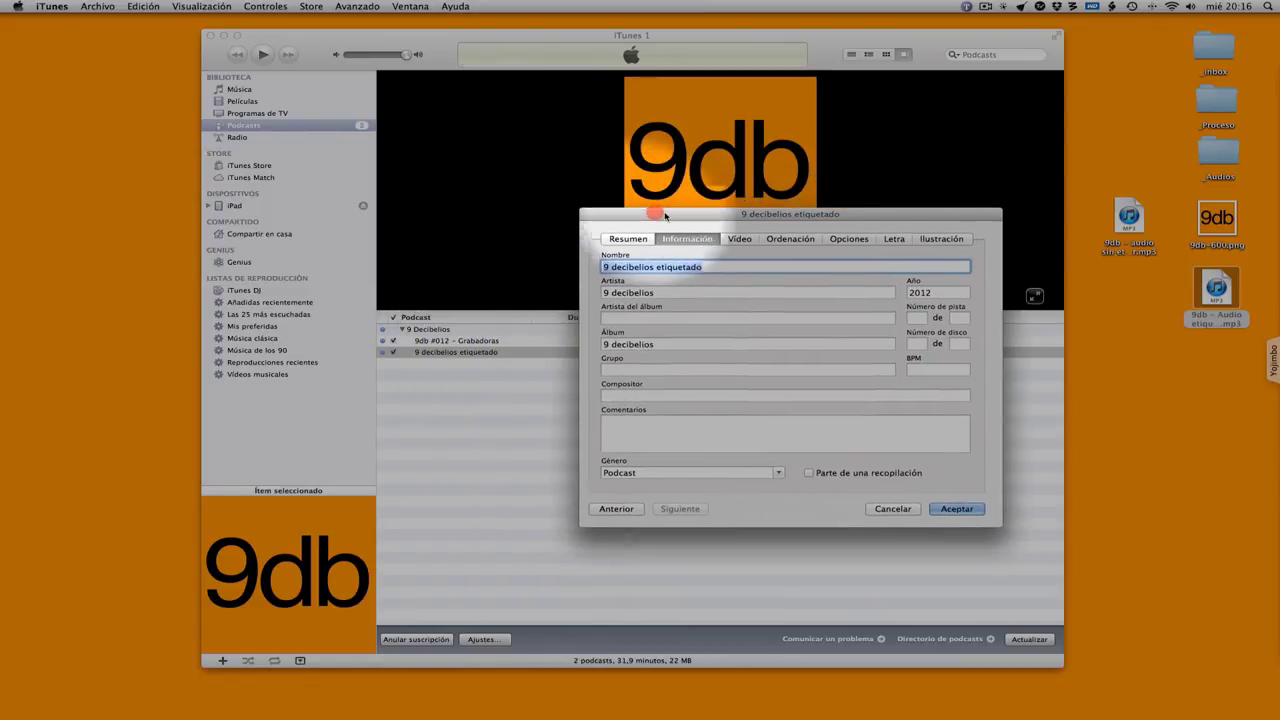
{"action": "left_click", "coordinate": [955, 509]}
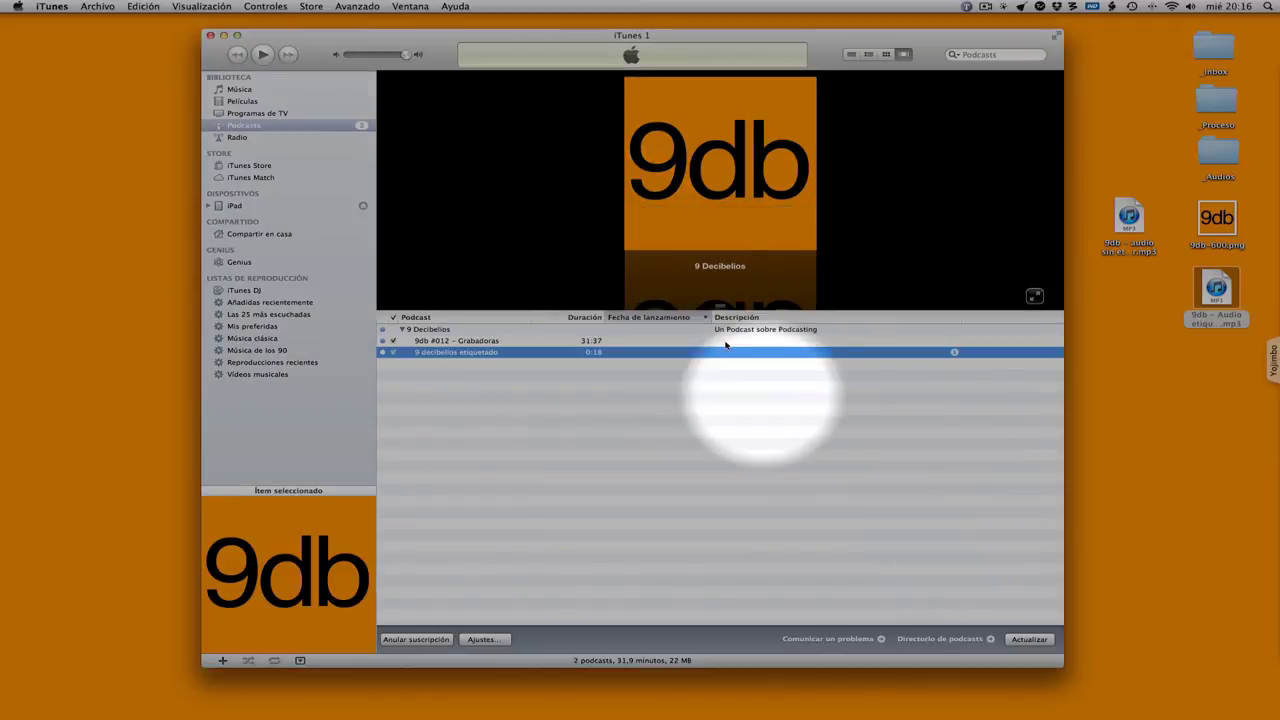